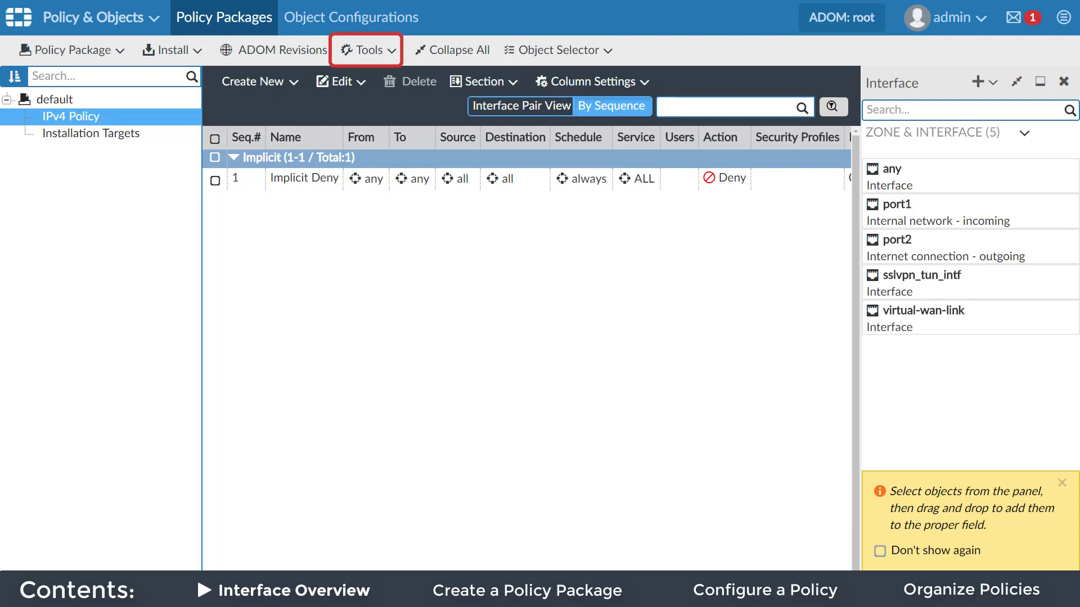
Enable all the policy and object types in the display options and apply them.
{"action": "left_click", "coordinate": [390, 56]}
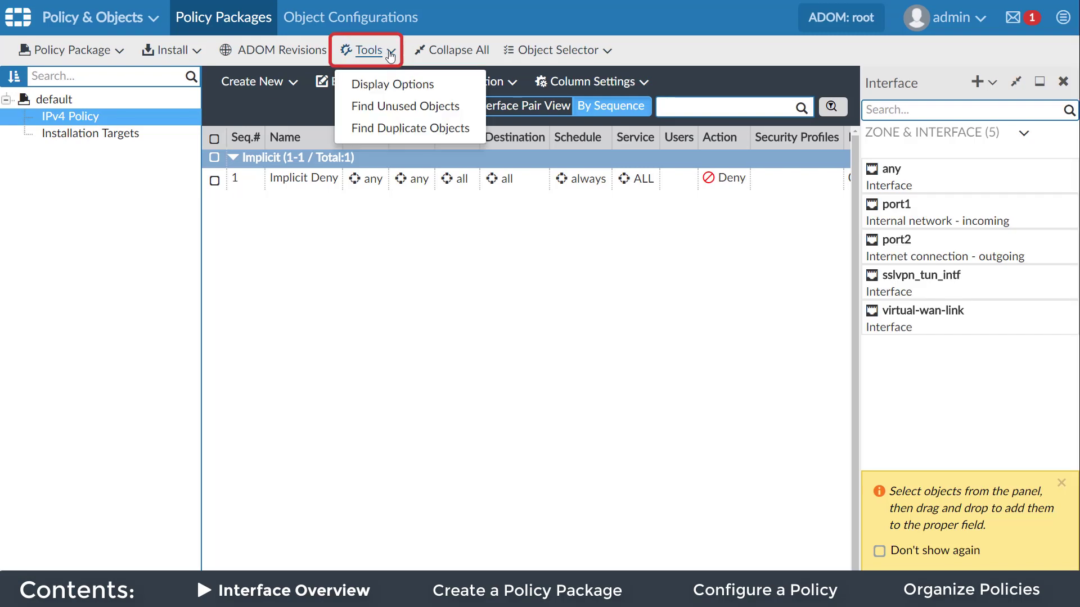
{"action": "left_click", "coordinate": [385, 86]}
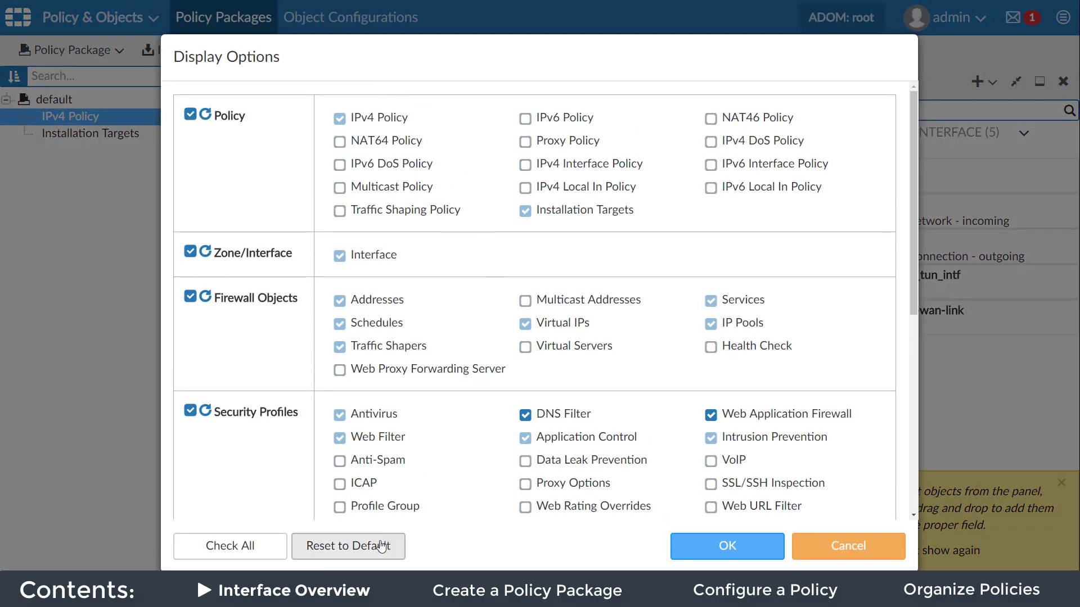
{"action": "left_click", "coordinate": [280, 560]}
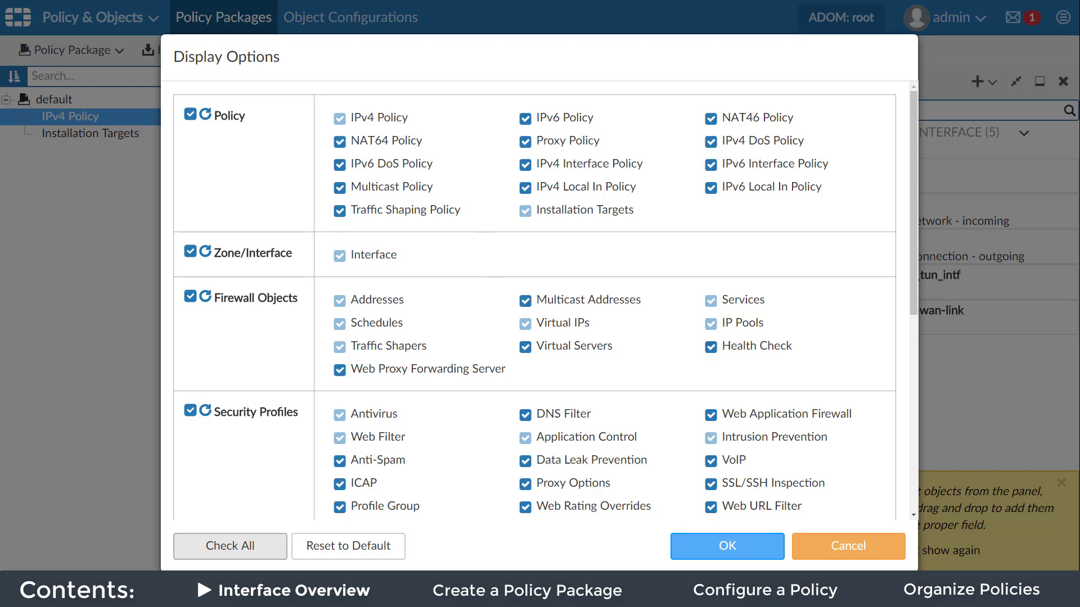
{"action": "left_click", "coordinate": [750, 560]}
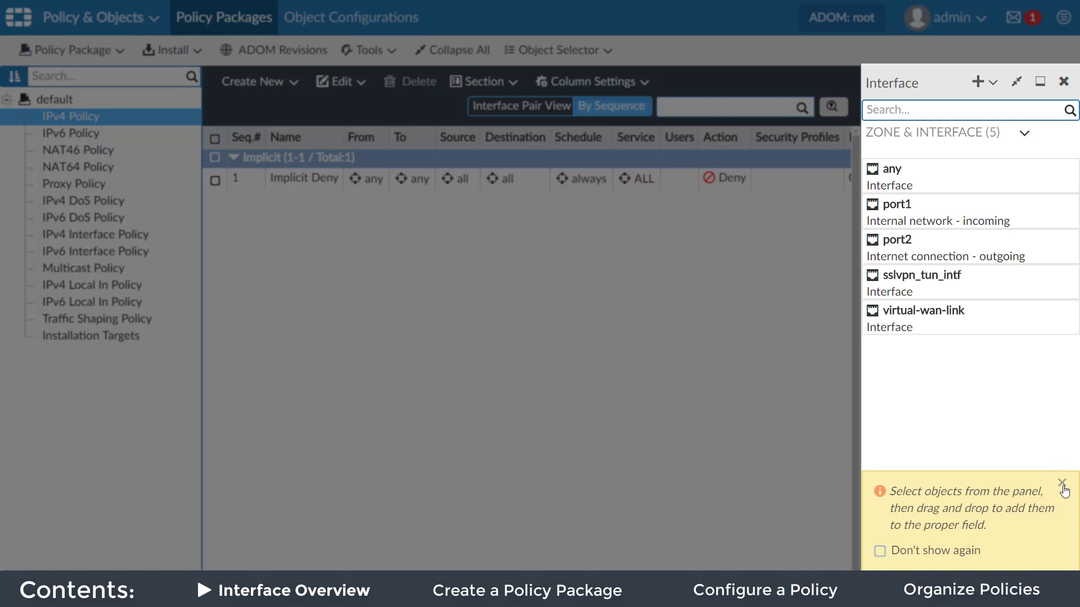
Dismiss the object selector's hint and try docking the selector at the bottom before returning it to the right.
{"action": "left_click", "coordinate": [1062, 485]}
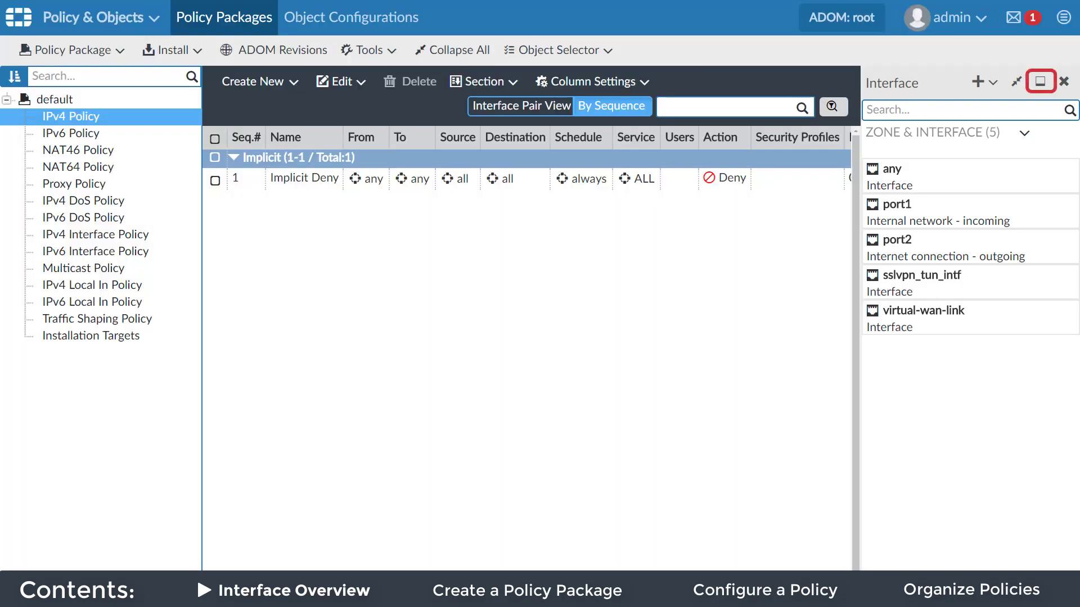
{"action": "left_click", "coordinate": [1039, 83]}
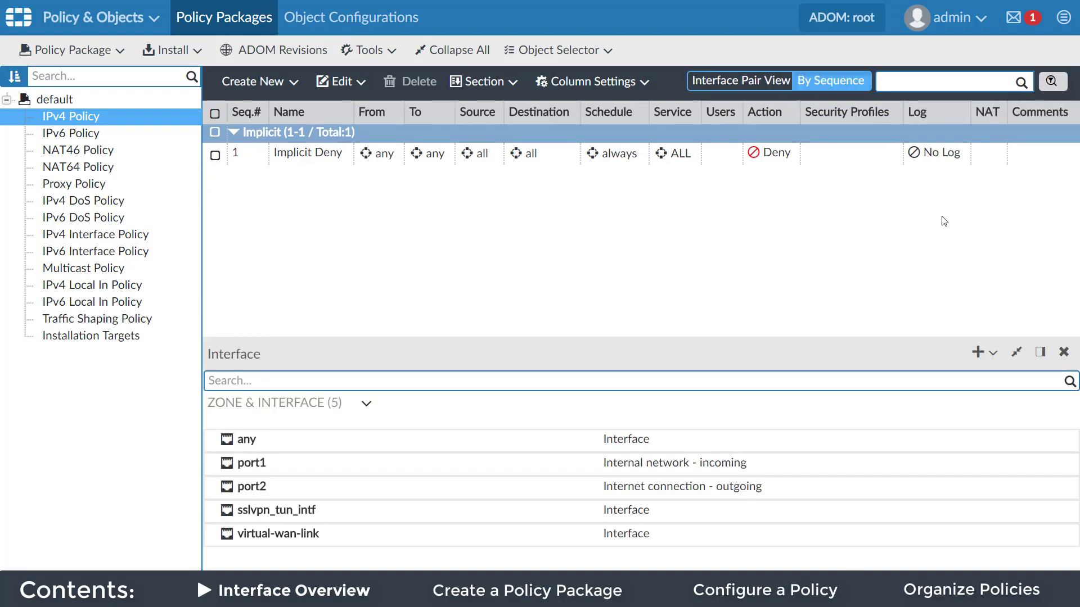
{"action": "left_click", "coordinate": [1040, 352]}
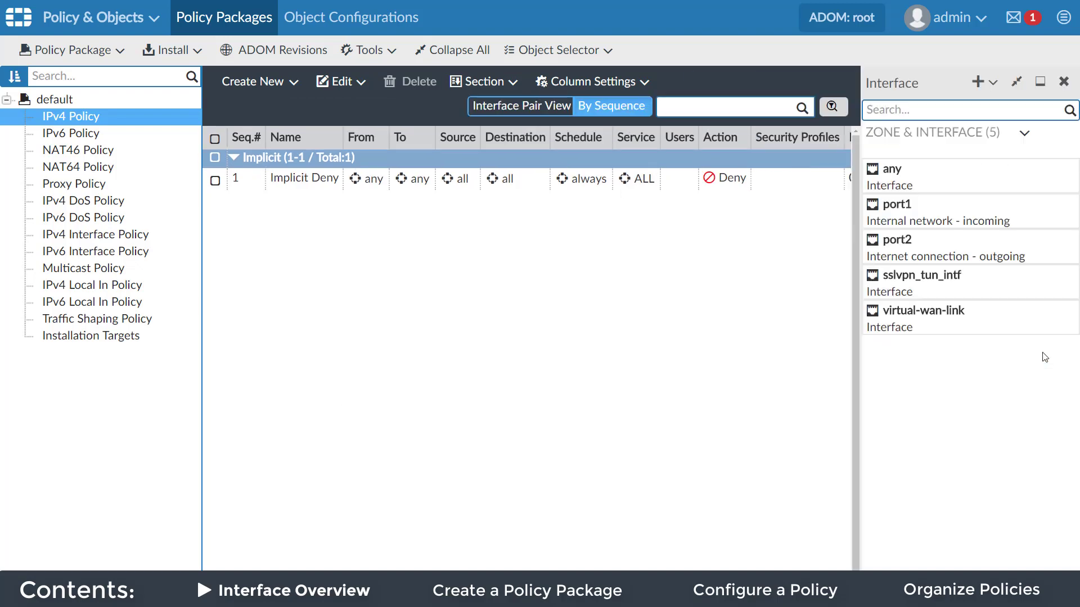
Close the object selector and reopen it docked to the right.
{"action": "left_click", "coordinate": [1063, 83]}
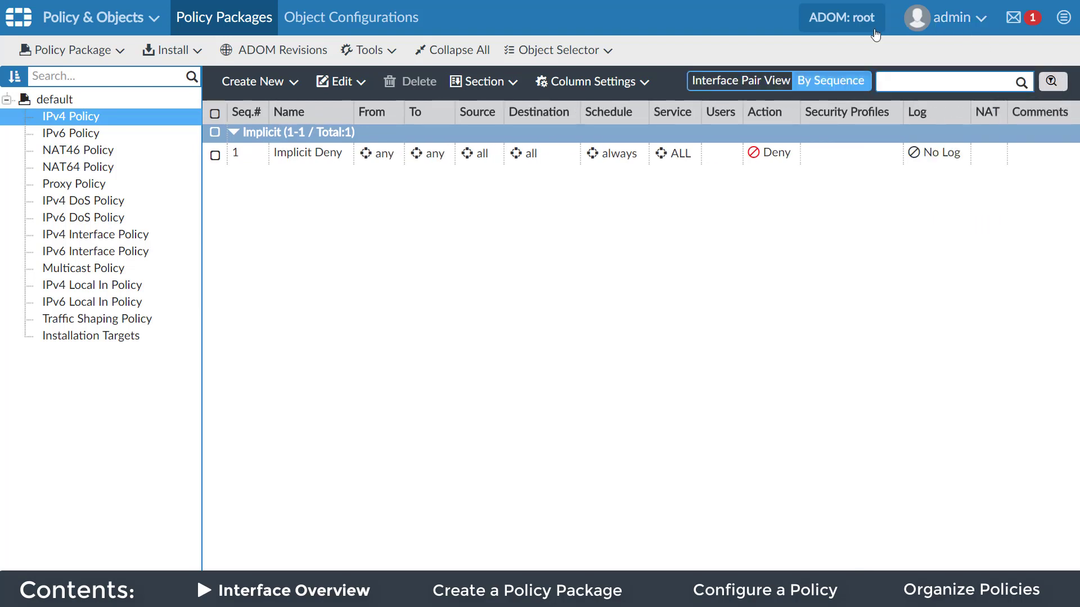
{"action": "left_click", "coordinate": [606, 53]}
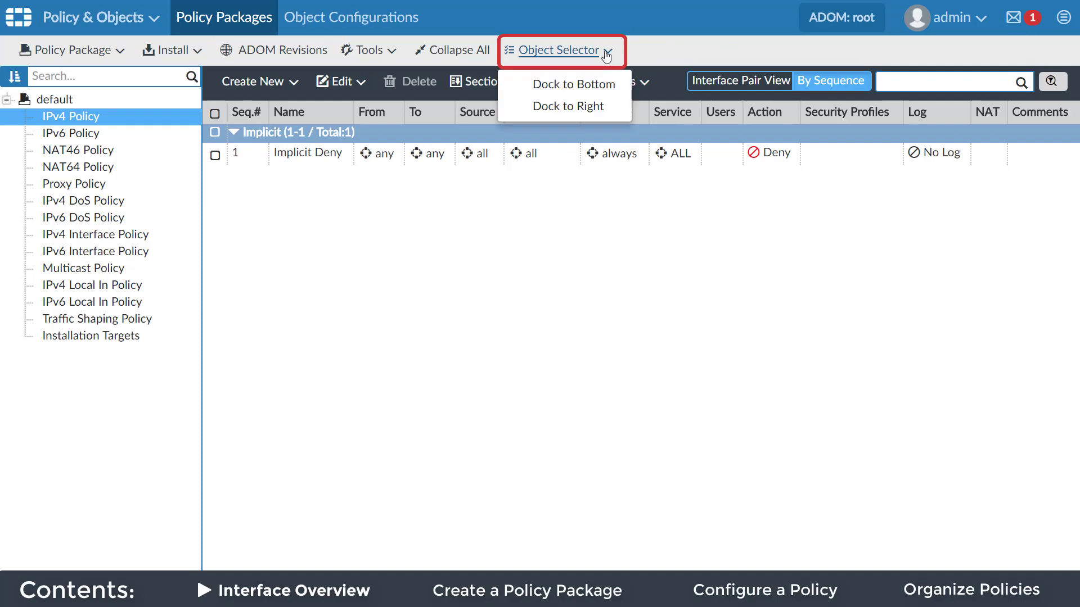
{"action": "left_click", "coordinate": [585, 109]}
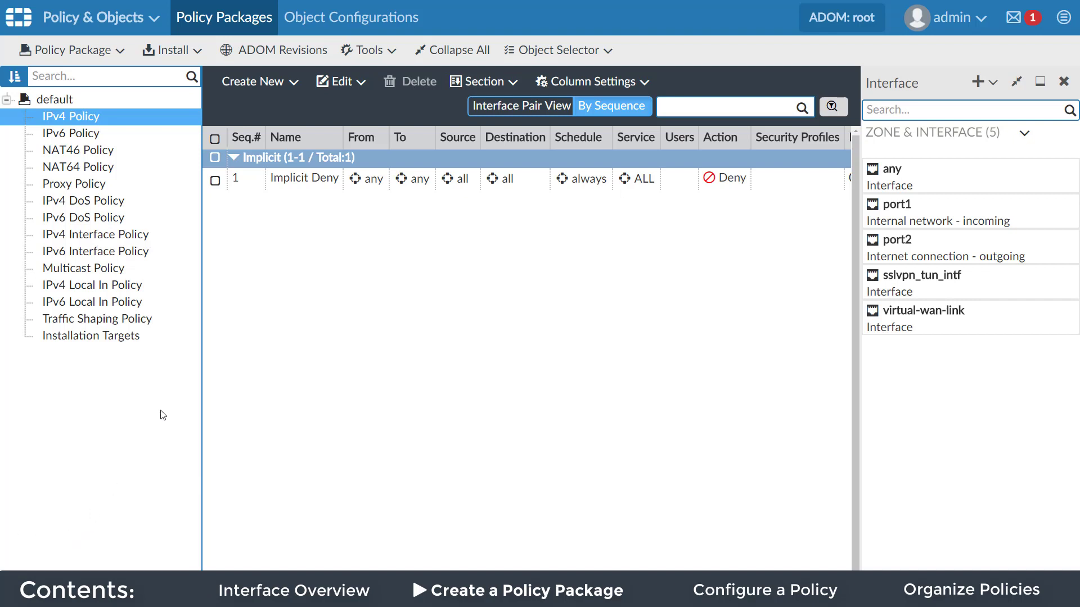
Create a policy package named FortiGate-Vancouver with Central NAT enabled, Flow-based inspection mode and Policy-based NGFW mode.
{"action": "left_click", "coordinate": [120, 54]}
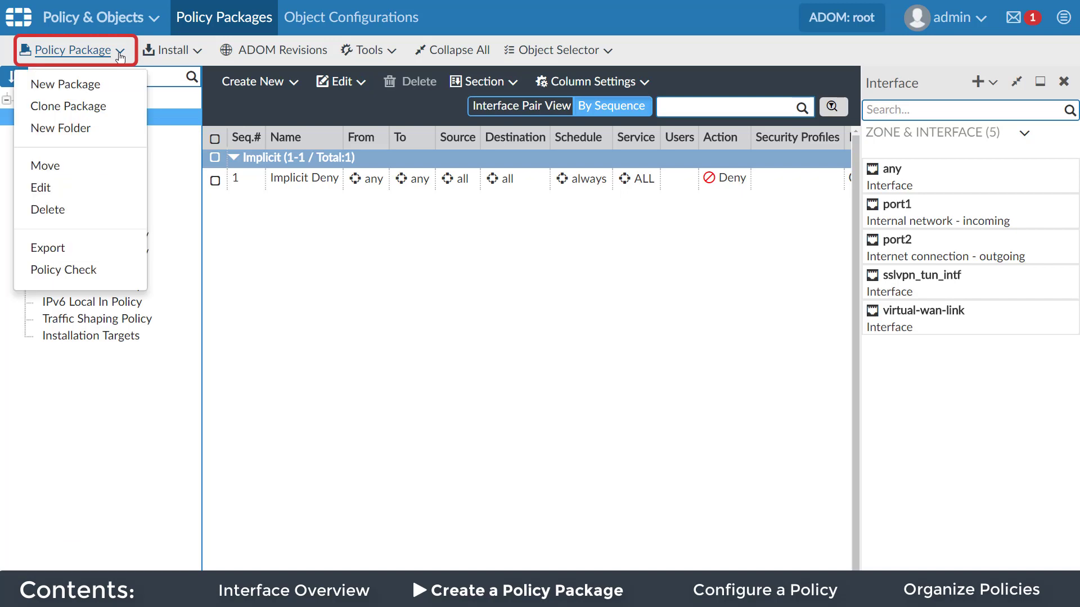
{"action": "left_click", "coordinate": [105, 85]}
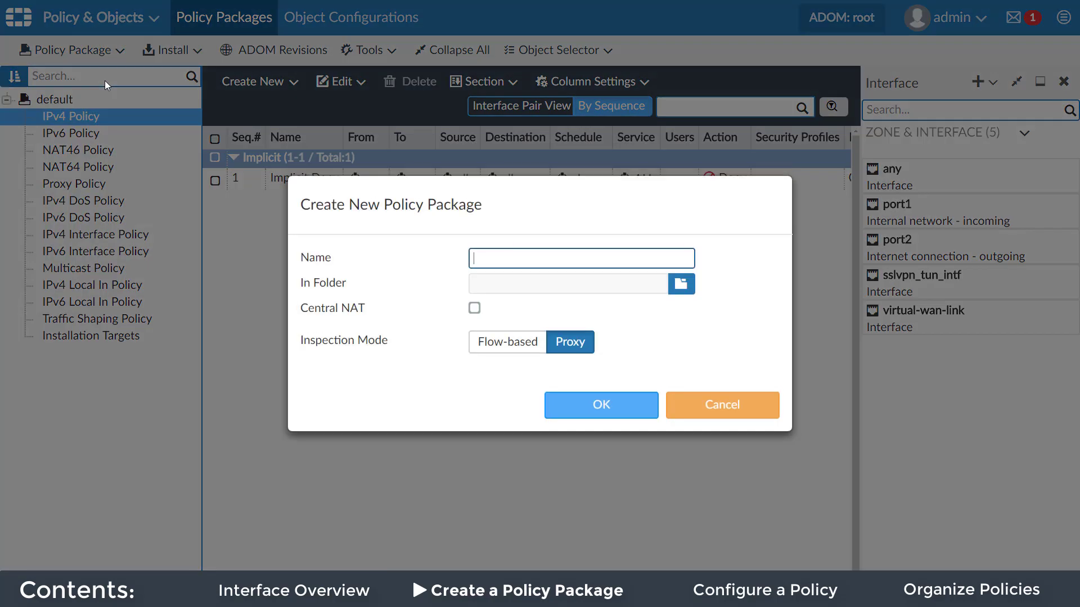
{"action": "type", "text": "FortiGate-Vancouver"}
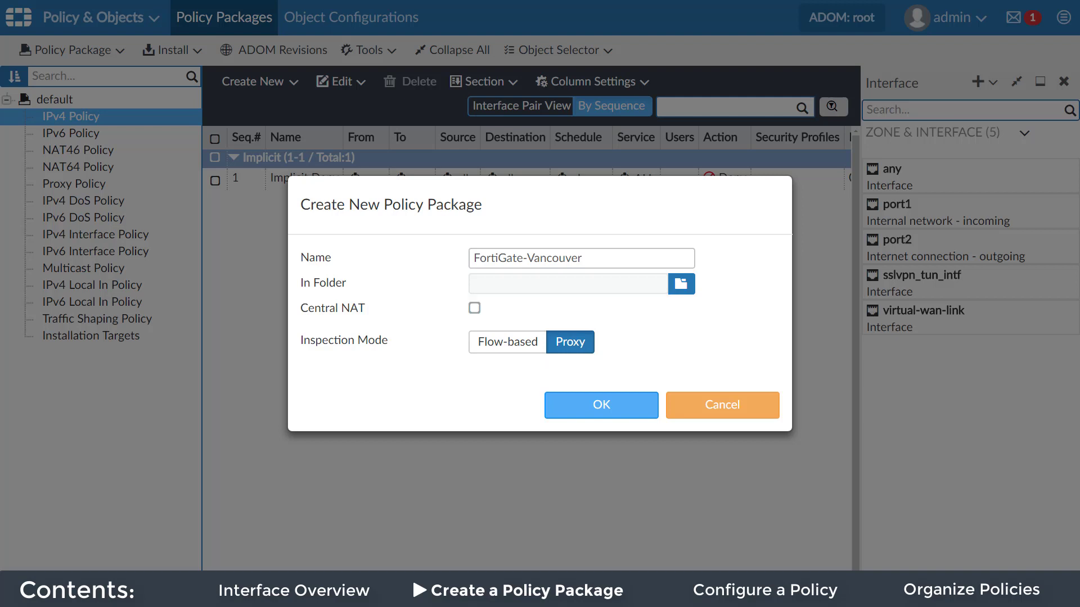
{"action": "left_click", "coordinate": [475, 308]}
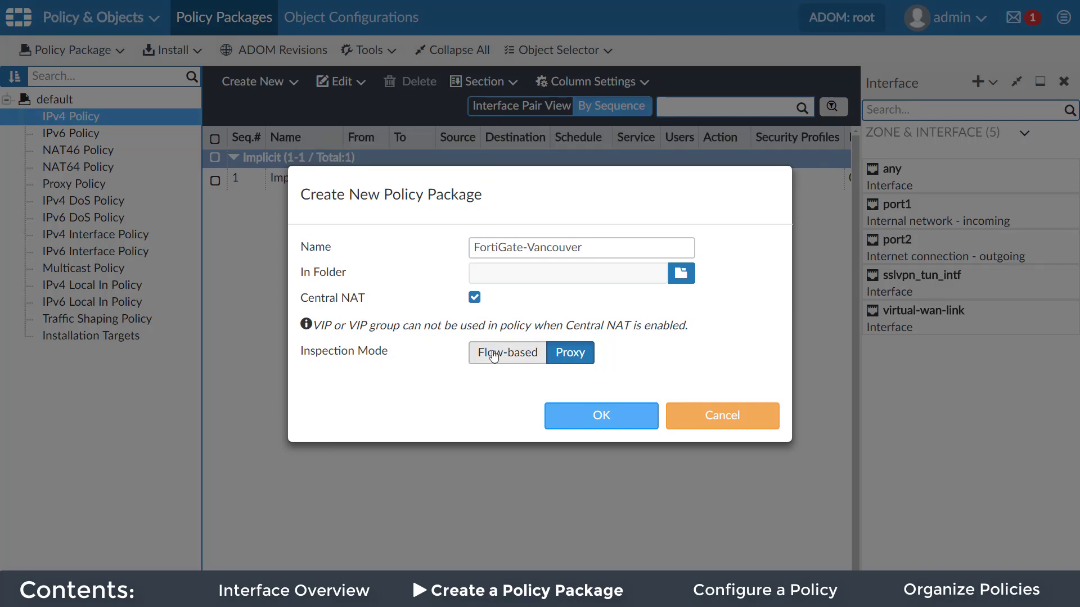
{"action": "left_click", "coordinate": [493, 356]}
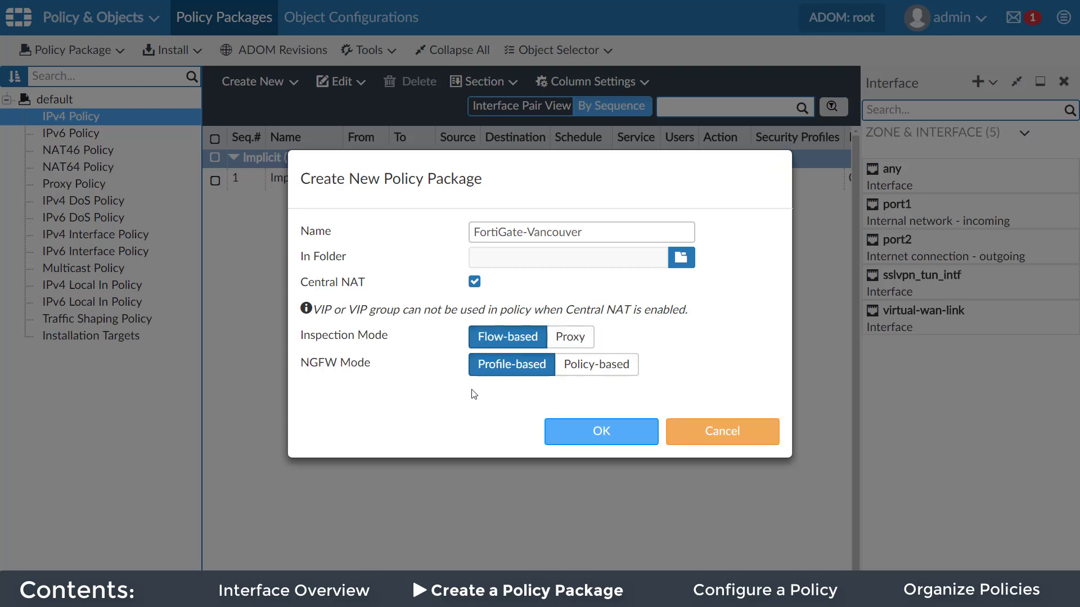
{"action": "left_click", "coordinate": [599, 371]}
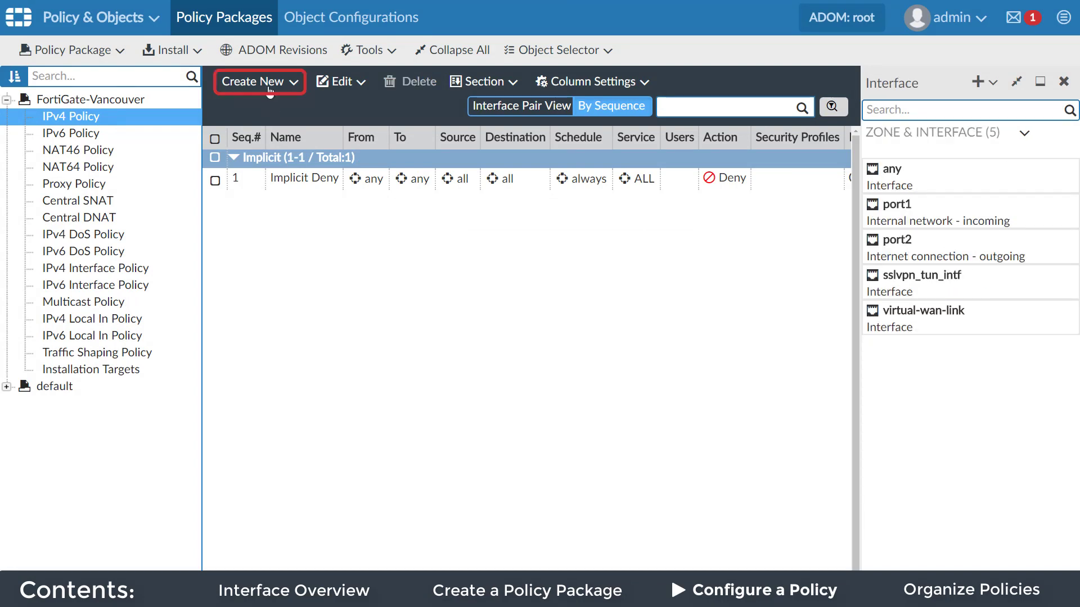
Start a new IPv4 policy named FTP Block with incoming interface ABB01-2080 and outgoing interface Lo_eIBVPC01PX.
{"action": "left_click", "coordinate": [268, 87]}
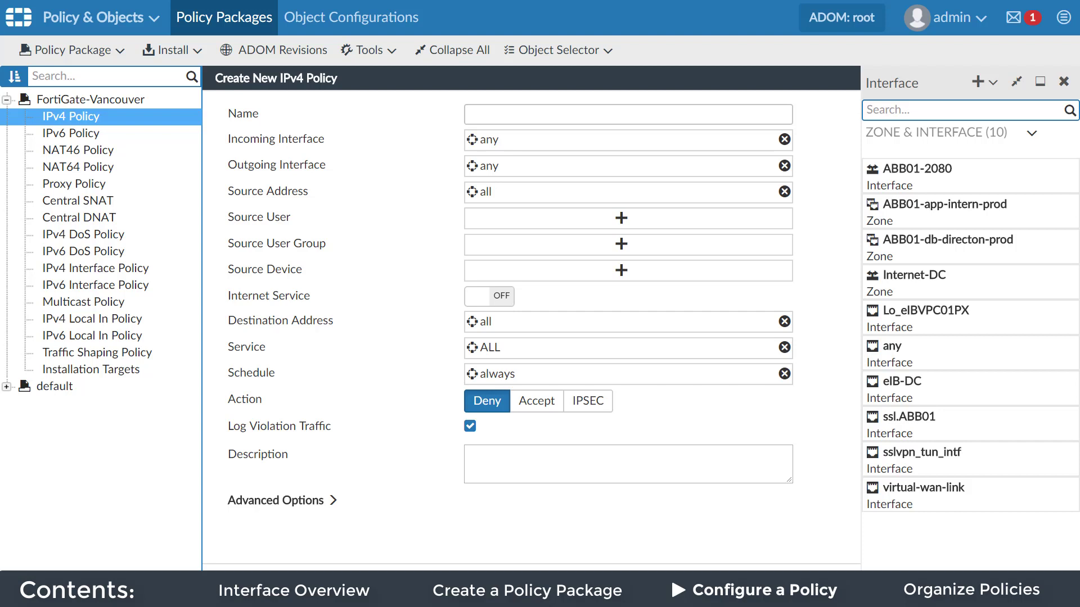
{"action": "type", "text": "FTP Block"}
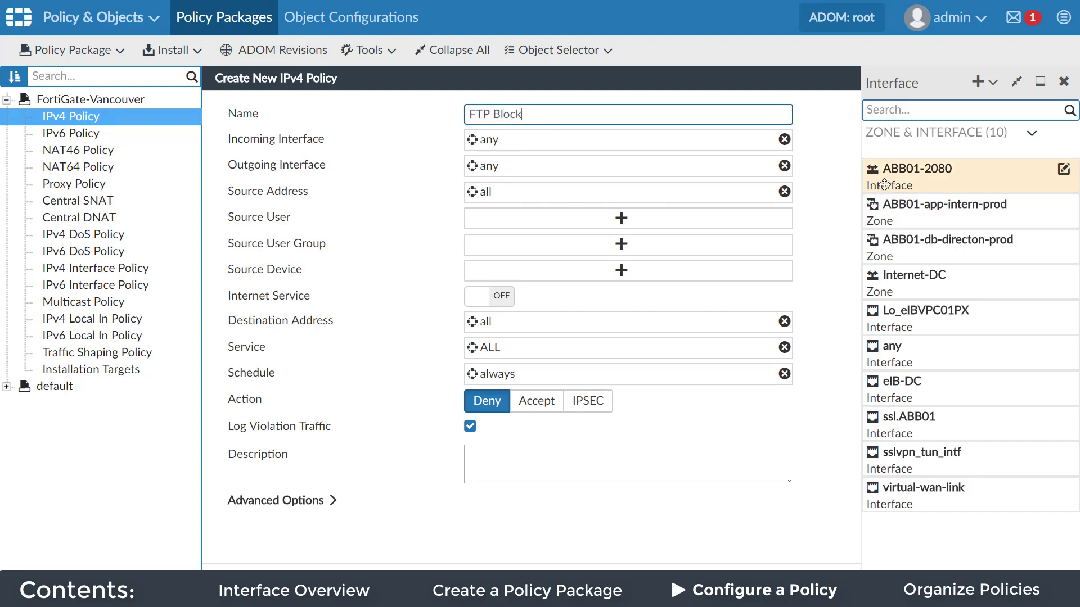
{"action": "left_click_drag", "start_coordinate": [884, 185], "coordinate": [652, 141]}
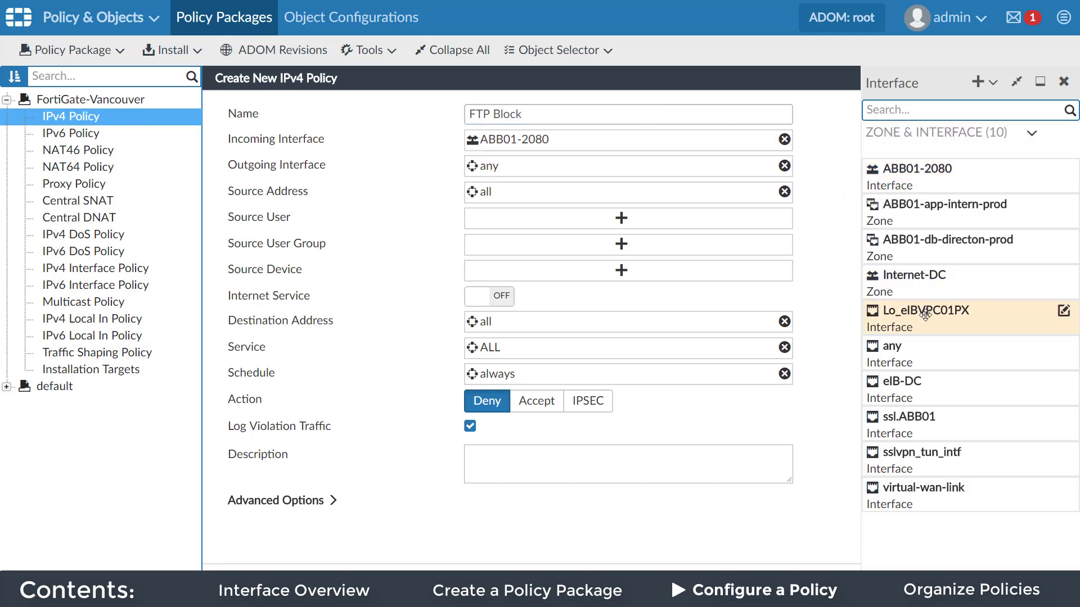
{"action": "left_click_drag", "start_coordinate": [922, 315], "coordinate": [566, 174]}
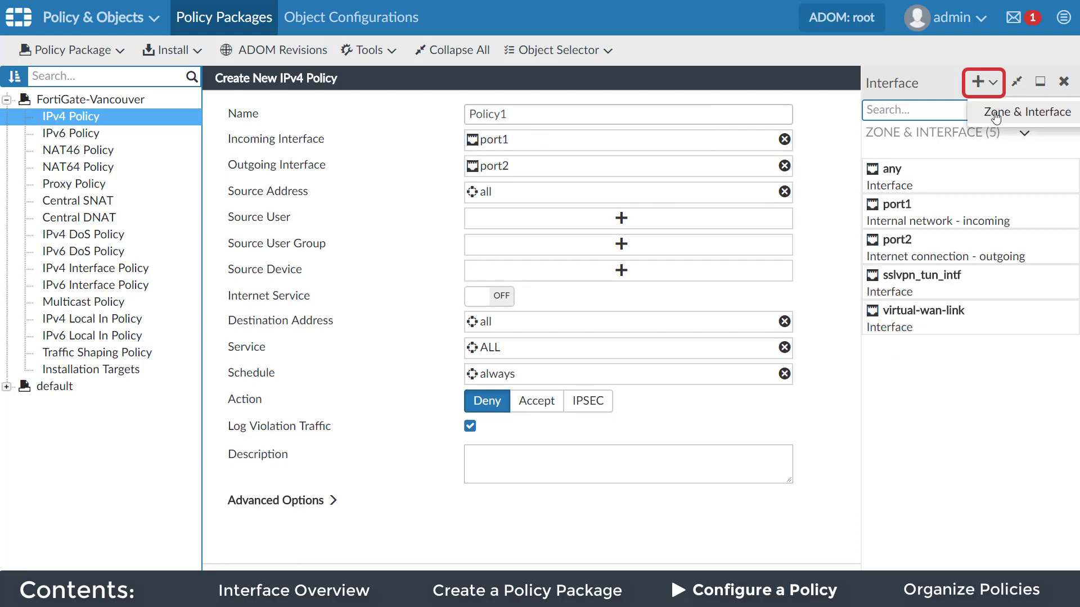
Create a new dynamic interface named port3 from the object selector.
{"action": "left_click", "coordinate": [1027, 111]}
{"action": "left_click", "coordinate": [562, 134]}
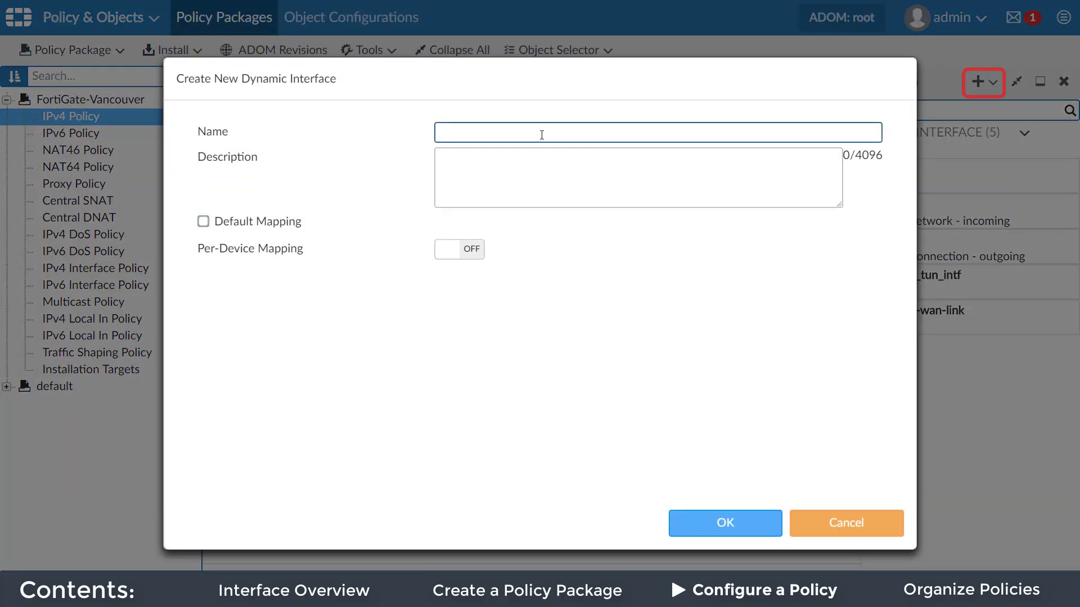
{"action": "type", "text": "port3"}
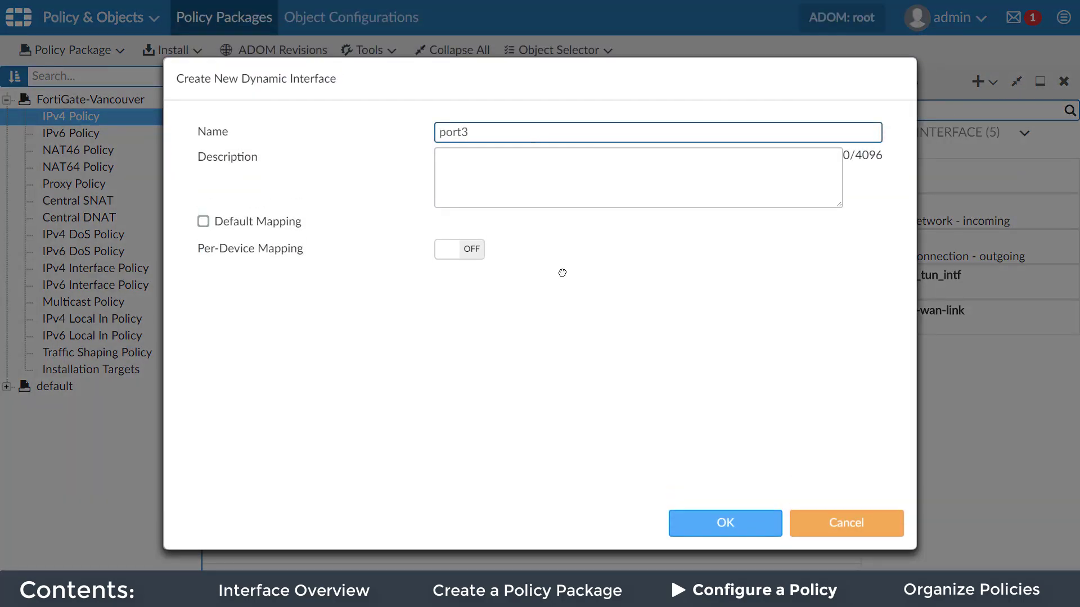
{"action": "left_click", "coordinate": [709, 525]}
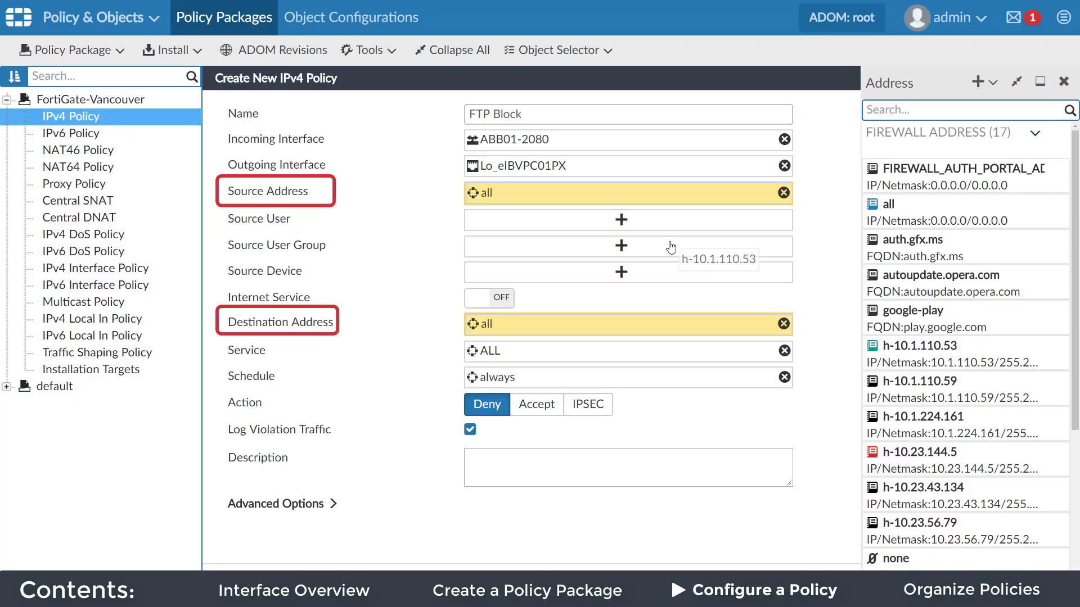
Set the FTP Block policy's source address to h-10.1.110.53 and its destination address to h-10.23.144.5.
{"action": "left_click_drag", "start_coordinate": [669, 244], "coordinate": [593, 193]}
{"action": "left_click_drag", "start_coordinate": [1024, 452], "coordinate": [626, 331]}
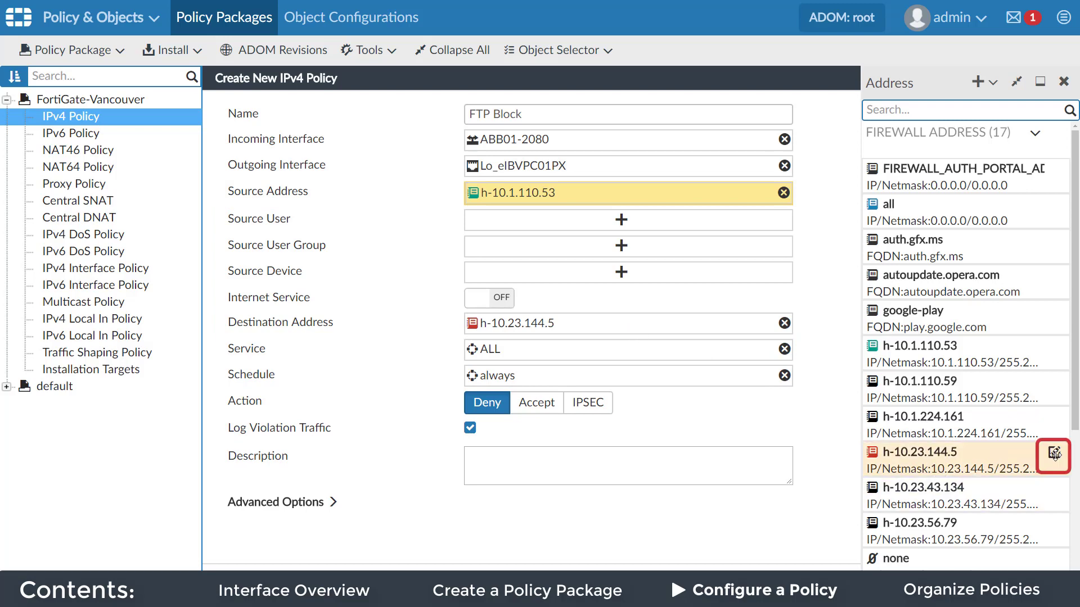
Examine the color setting in the advanced options of address object h-10.23.144.5 and close its editor.
{"action": "left_click", "coordinate": [1053, 453]}
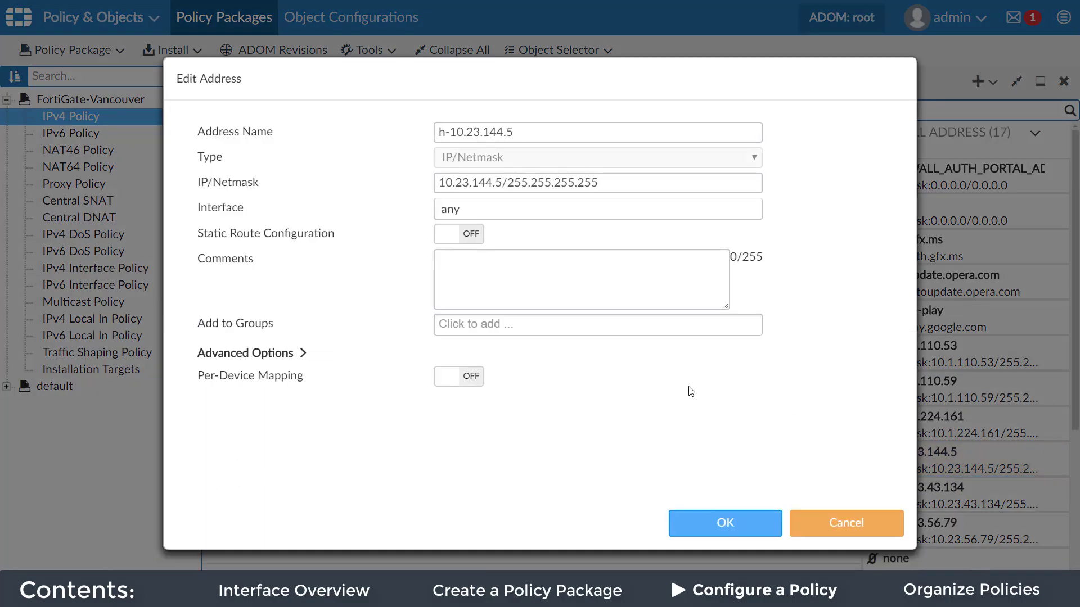
{"action": "left_click", "coordinate": [303, 355]}
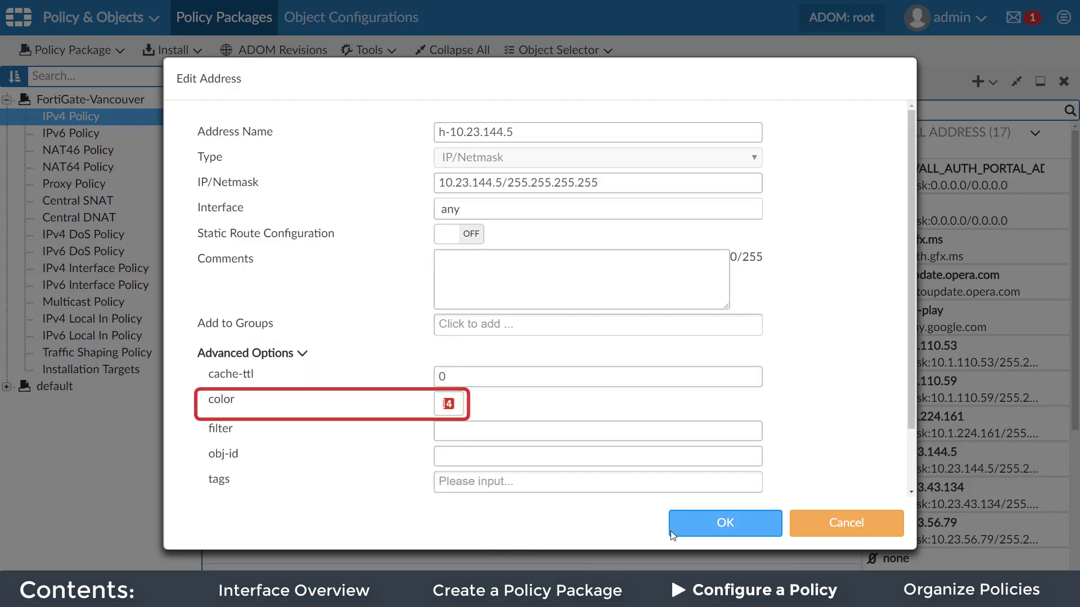
{"action": "left_click", "coordinate": [703, 529]}
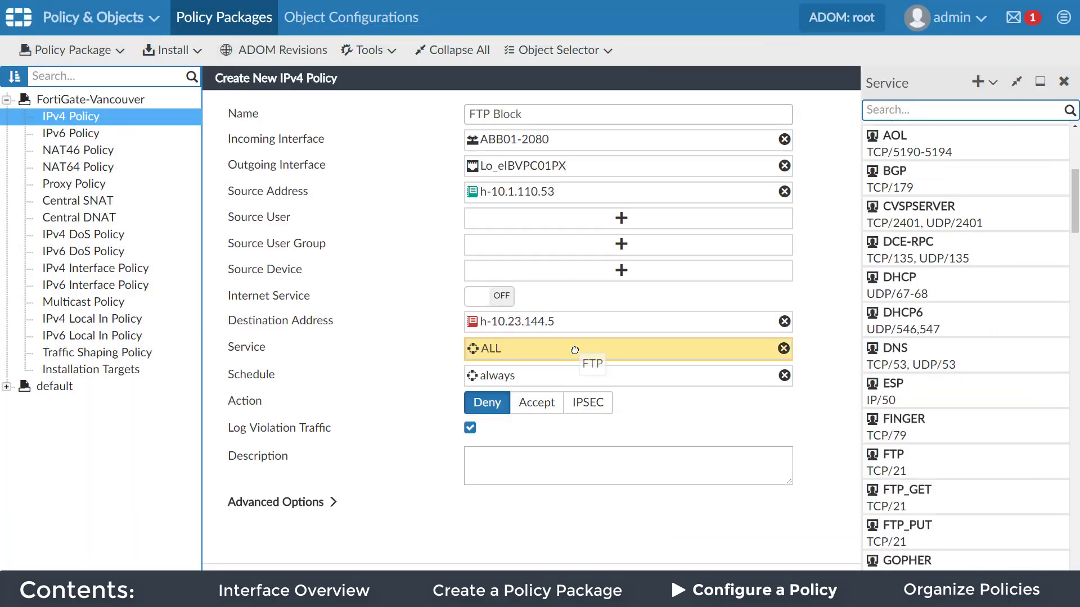
Set the FTP Block policy's service to FTP.
{"action": "left_click_drag", "start_coordinate": [574, 350], "coordinate": [575, 350]}
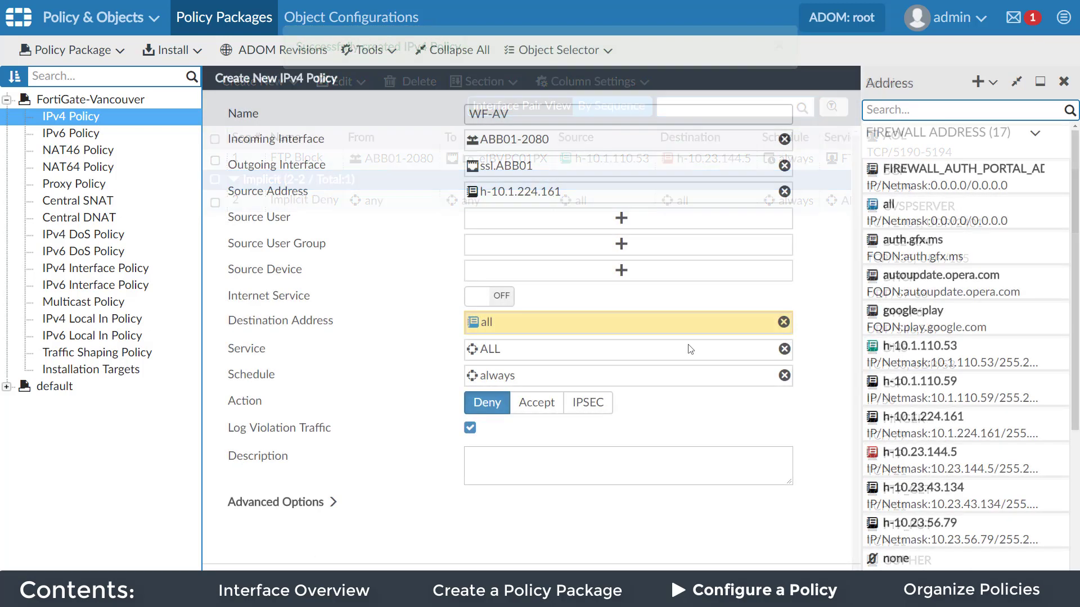
Assign the FTP, HTTPS and HTTP services to the WF-AV policy.
{"action": "left_click", "coordinate": [678, 351]}
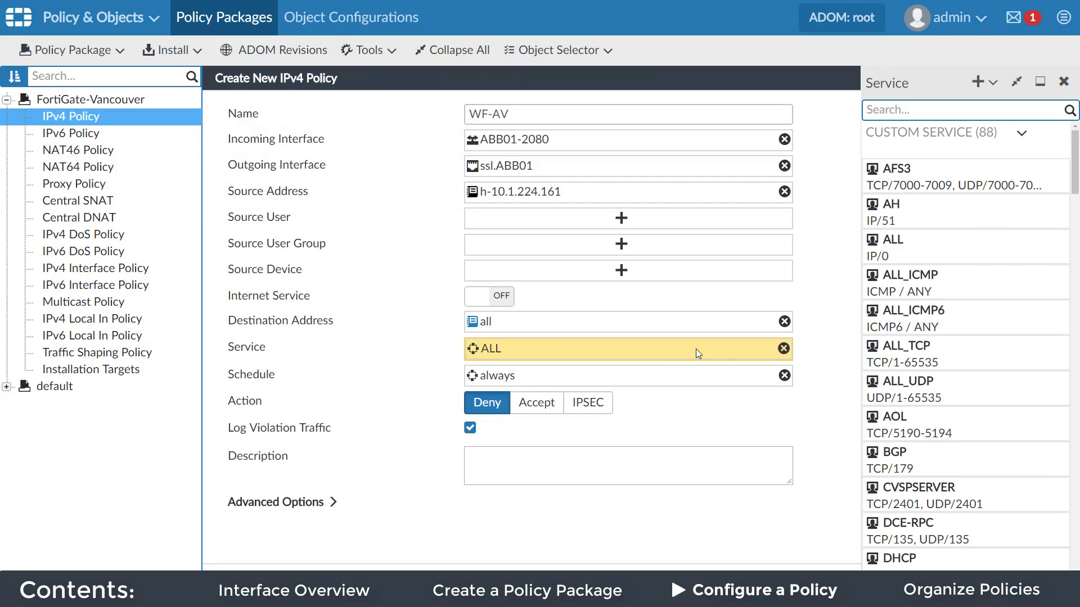
{"action": "scroll", "coordinate": [928, 264], "scroll_direction": "down", "scroll_amount": 9}
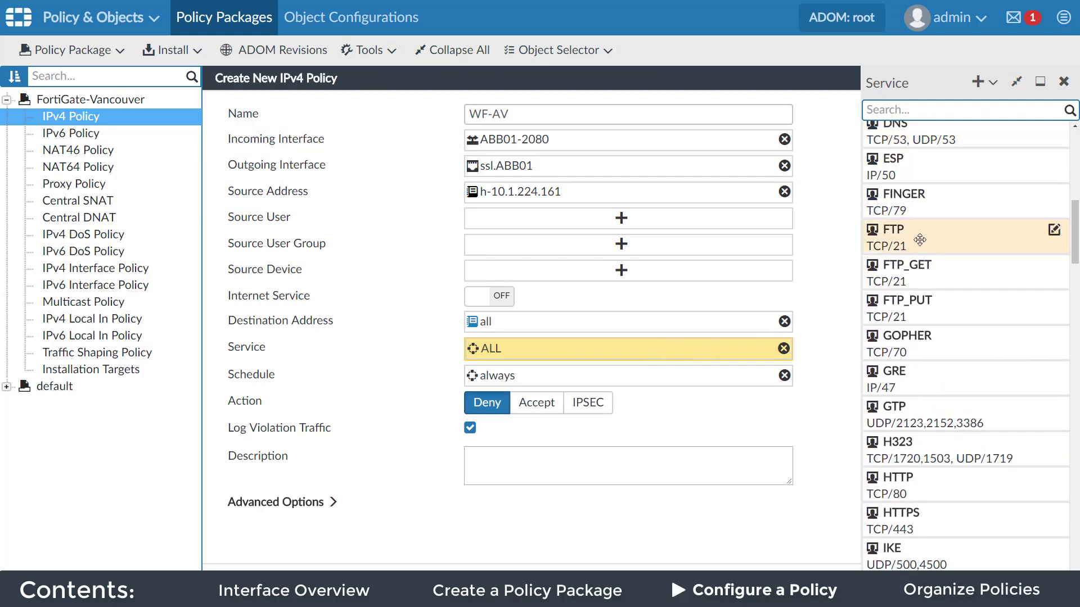
{"action": "left_click_drag", "start_coordinate": [919, 239], "coordinate": [555, 356]}
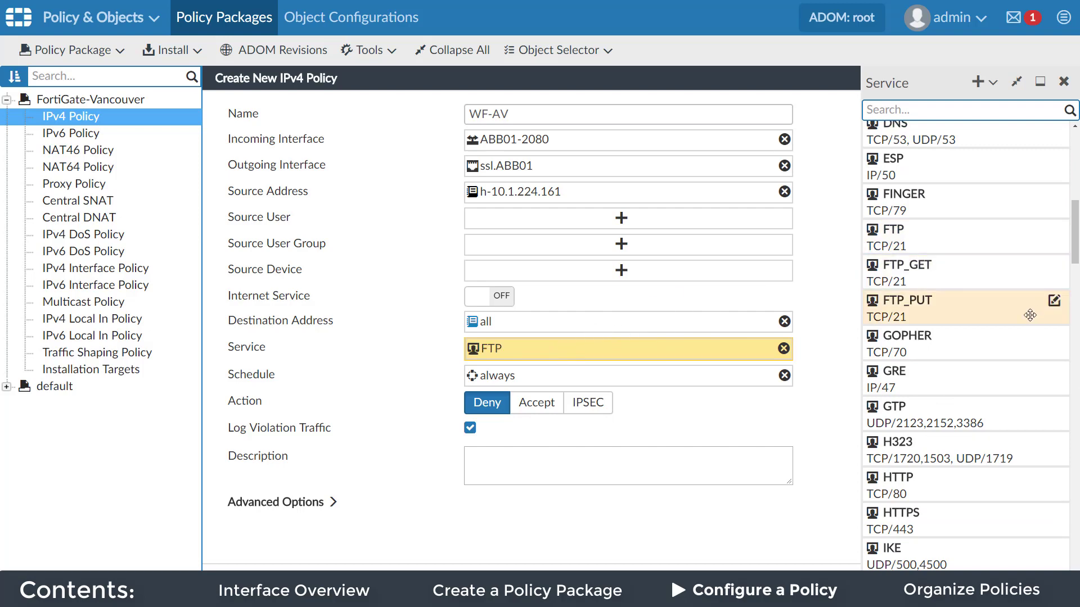
{"action": "scroll", "coordinate": [1028, 318], "scroll_direction": "down", "scroll_amount": 2}
{"action": "scroll", "coordinate": [1028, 321], "scroll_direction": "down", "scroll_amount": 1}
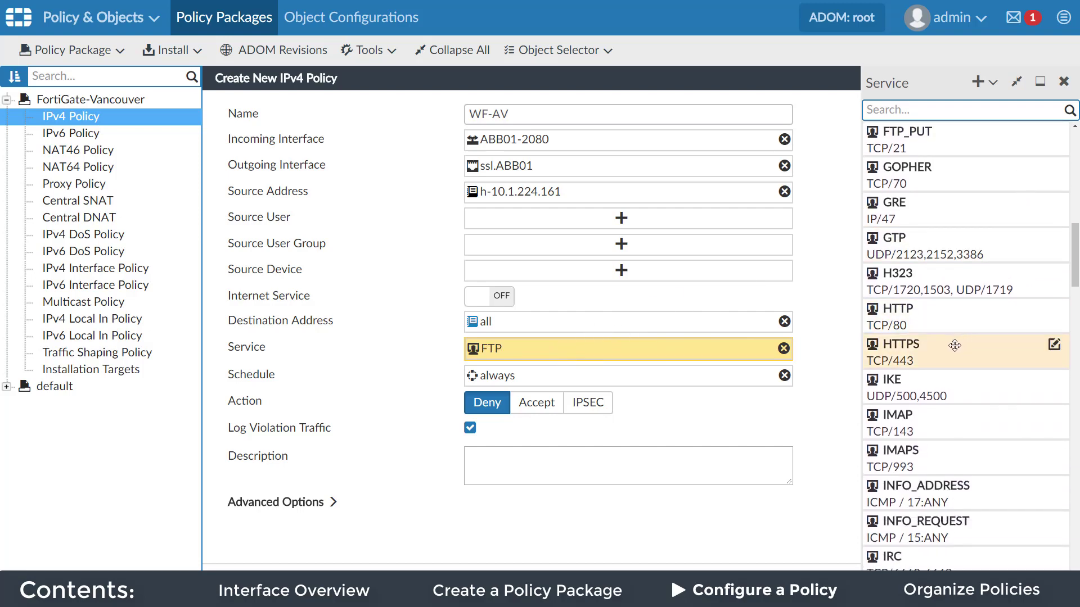
{"action": "left_click_drag", "start_coordinate": [952, 345], "coordinate": [625, 351]}
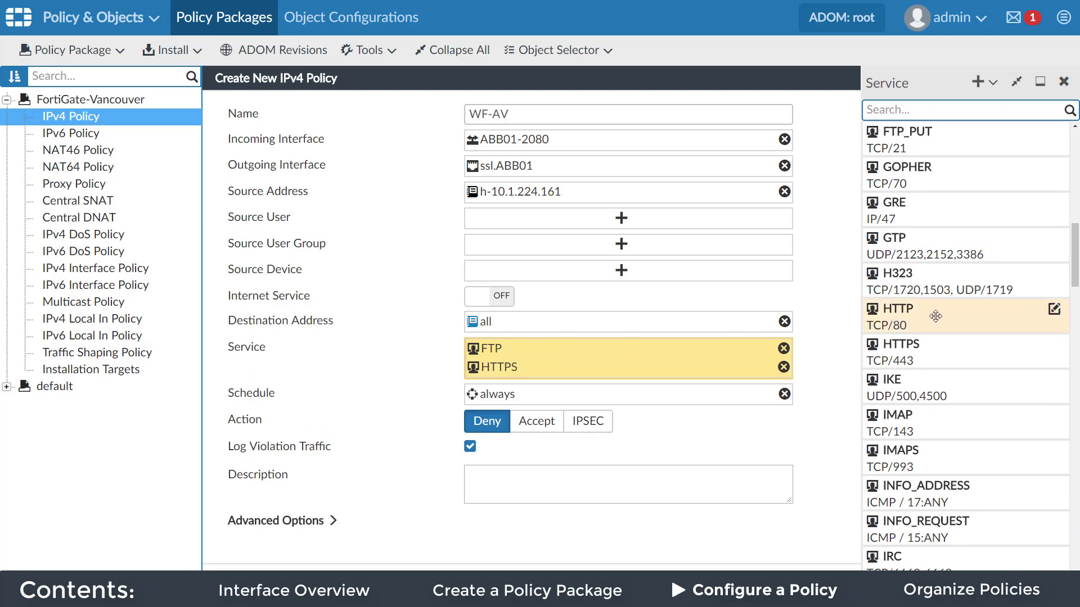
{"action": "left_click_drag", "start_coordinate": [935, 316], "coordinate": [642, 371]}
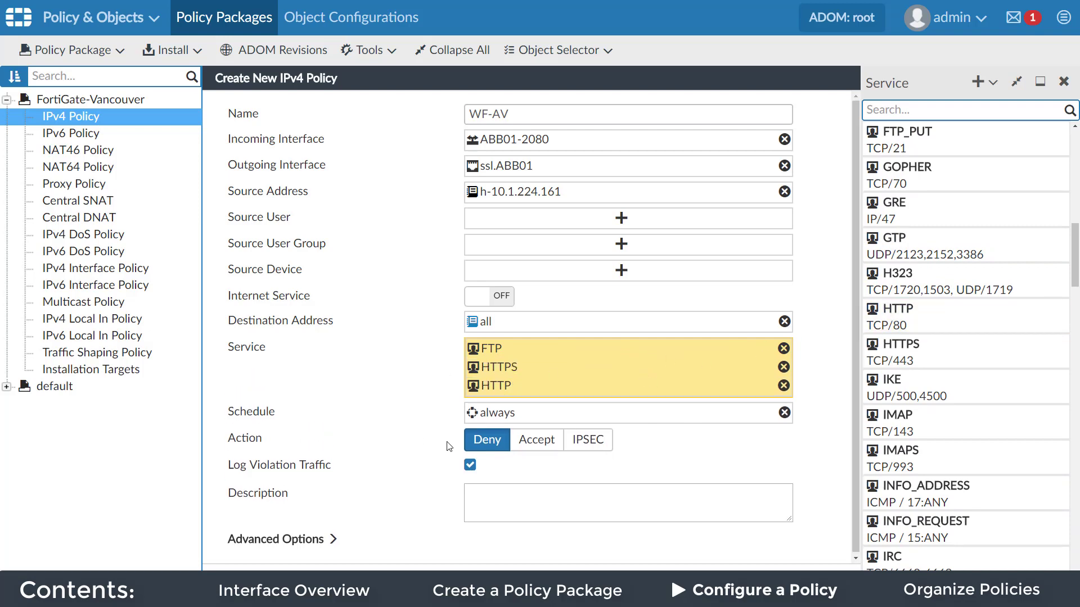
Set the WF-AV policy's action to Accept and assign the monitor_all antivirus profile and the high_security IPS profile.
{"action": "left_click", "coordinate": [519, 447]}
{"action": "scroll", "coordinate": [391, 437], "scroll_direction": "down", "scroll_amount": 5}
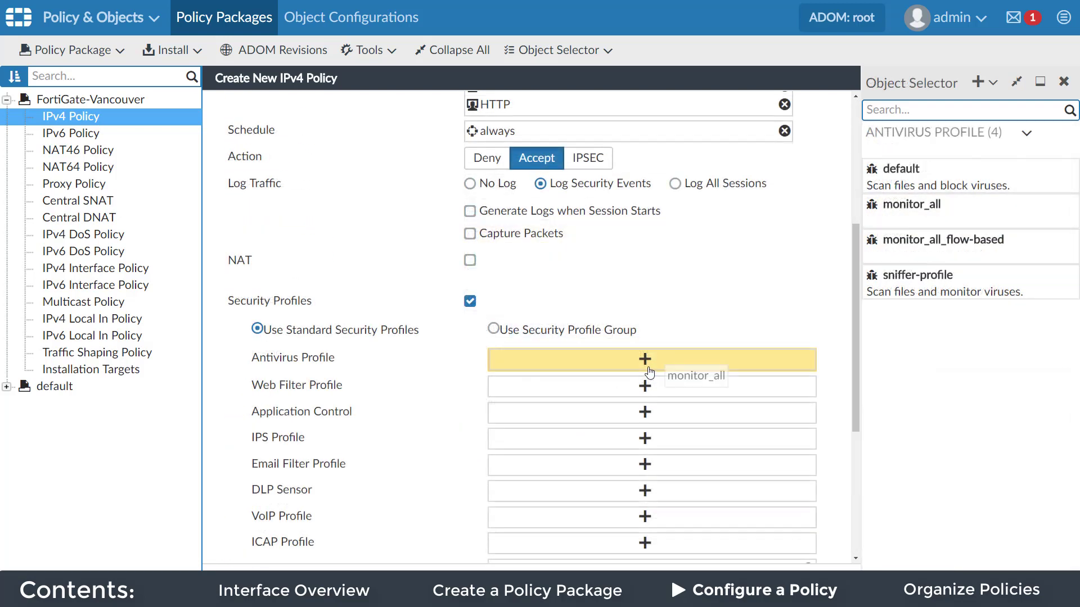
{"action": "left_click_drag", "start_coordinate": [641, 360], "coordinate": [646, 359]}
{"action": "left_click_drag", "start_coordinate": [930, 204], "coordinate": [650, 380]}
{"action": "left_click", "coordinate": [645, 437]}
{"action": "left_click_drag", "start_coordinate": [917, 275], "coordinate": [633, 442]}
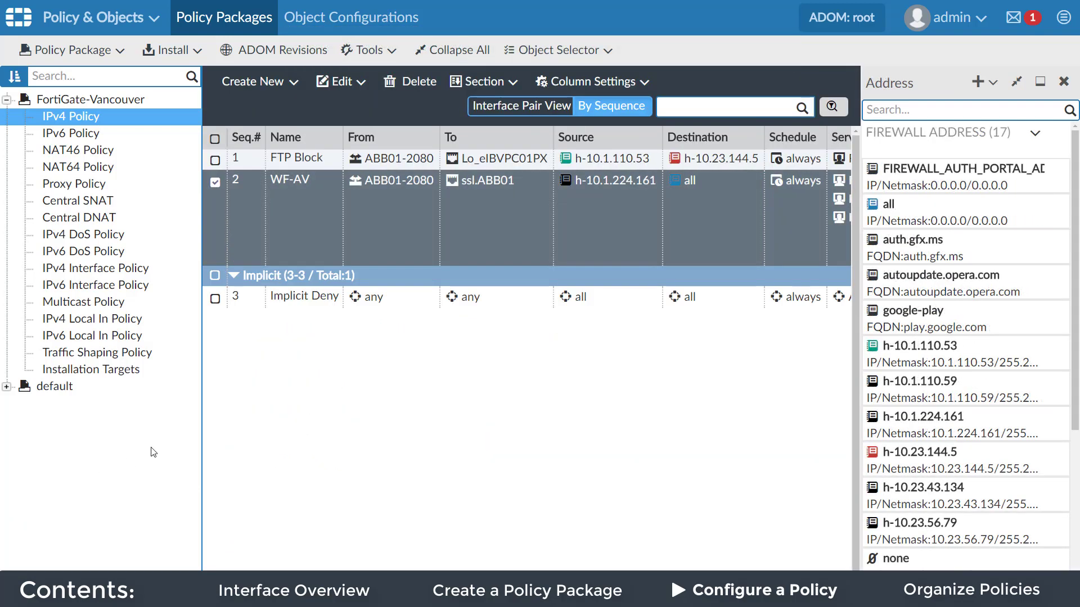
Clone the WF-AV policy and change the clone's antivirus profile to monitor_all_flow-based.
{"action": "left_click", "coordinate": [359, 83]}
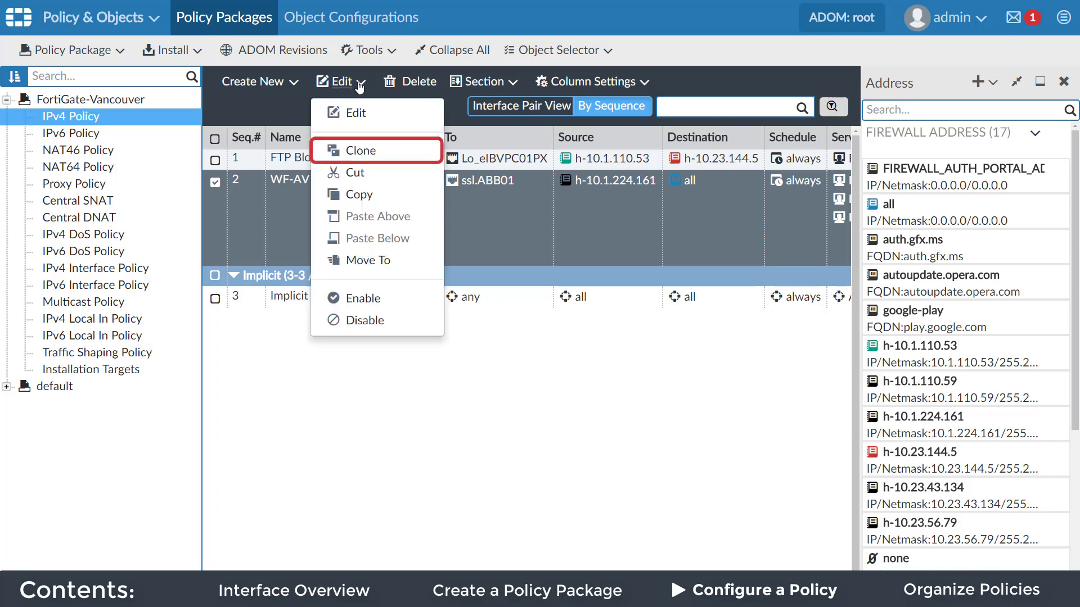
{"action": "left_click", "coordinate": [363, 157]}
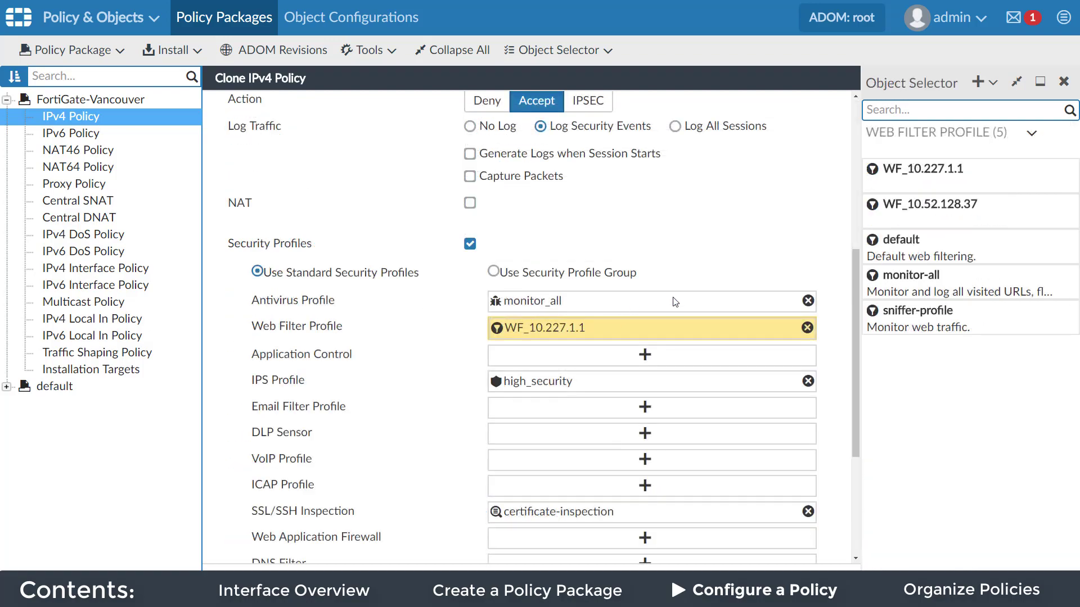
{"action": "left_click", "coordinate": [675, 302]}
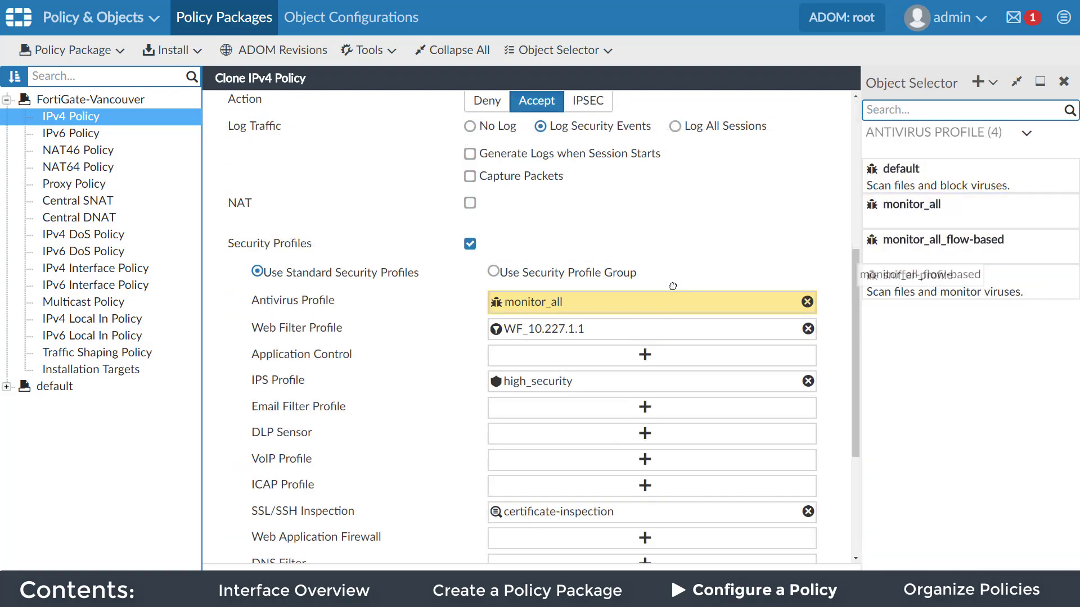
{"action": "left_click_drag", "start_coordinate": [673, 286], "coordinate": [602, 311]}
{"action": "left_click_drag", "start_coordinate": [602, 311], "coordinate": [605, 309]}
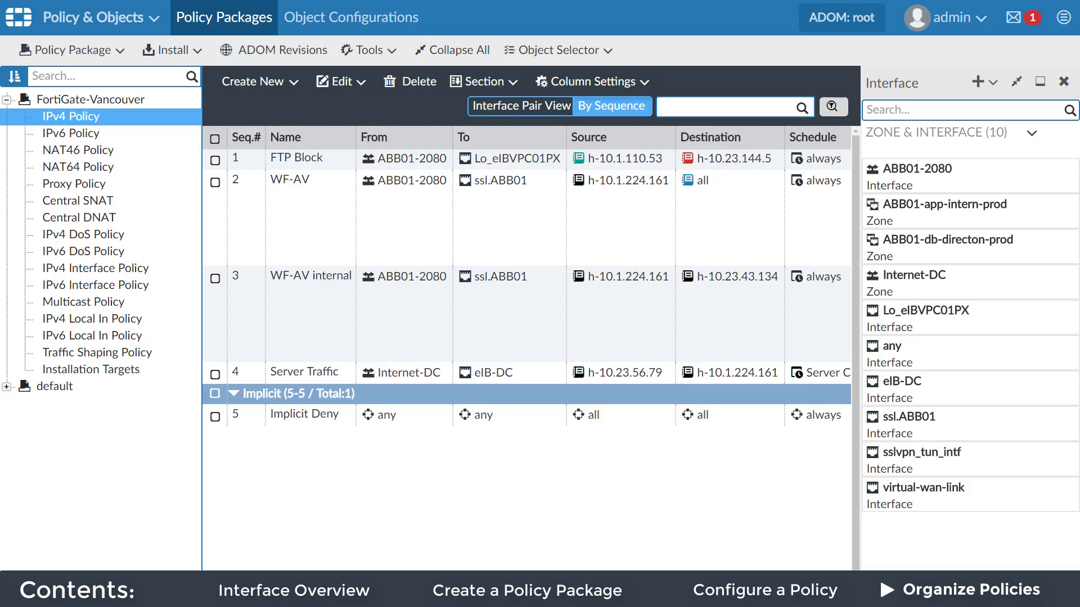
Add a section named External above the Server Traffic policy and move the WF-AV internal policy into it, below Server Traffic.
{"action": "left_click", "coordinate": [484, 82]}
{"action": "left_click", "coordinate": [488, 111]}
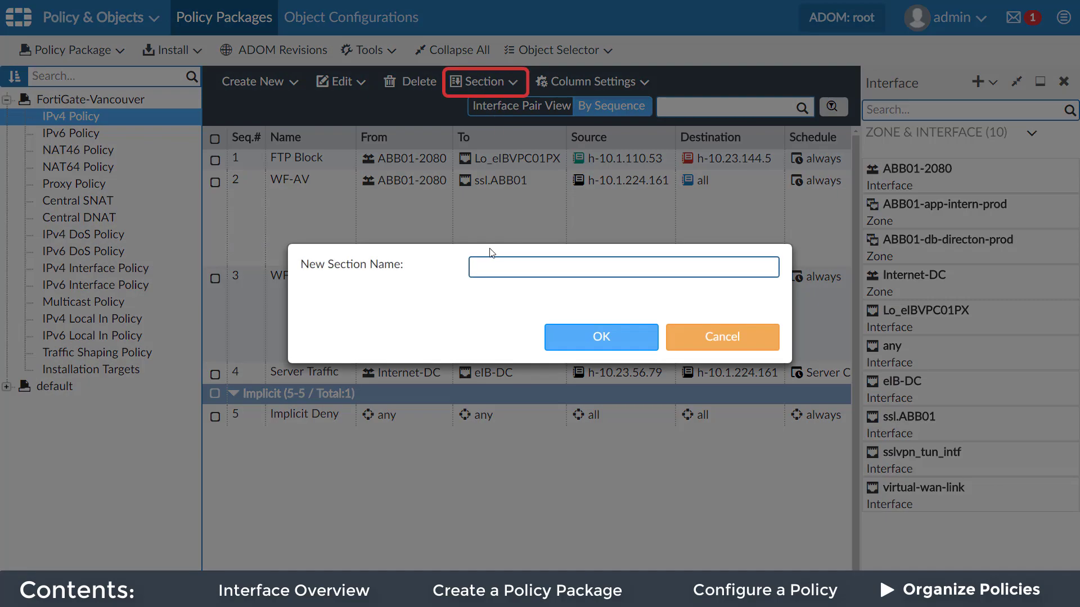
{"action": "type", "text": "External"}
{"action": "left_click", "coordinate": [600, 339]}
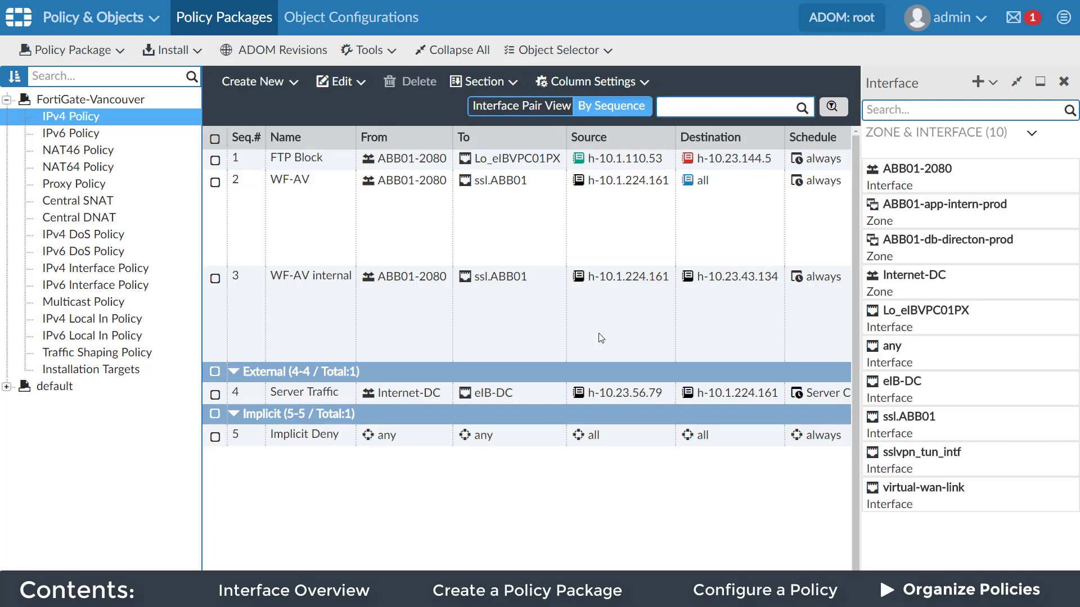
{"action": "left_click_drag", "start_coordinate": [219, 276], "coordinate": [219, 322]}
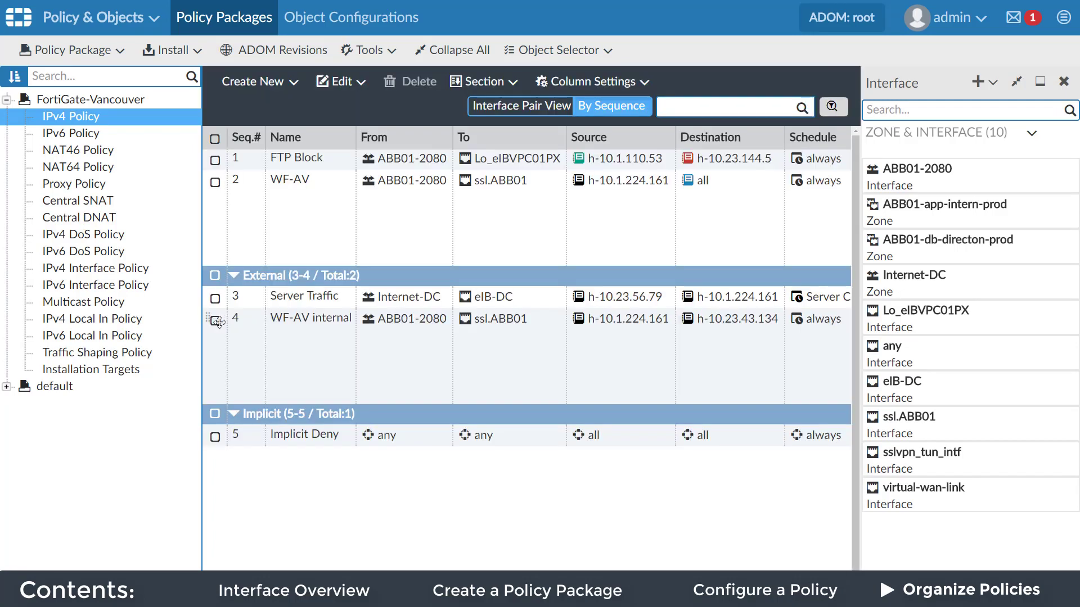